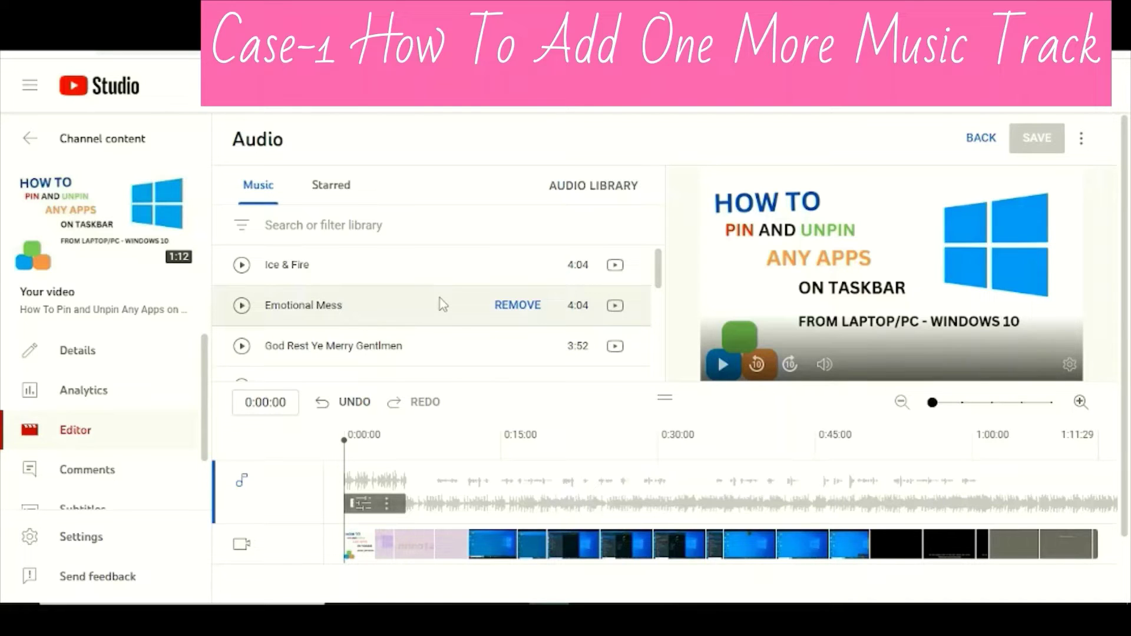
Step: Add the Joy To The World track to the video and trim its start to about 0:59
{"action": "scroll", "coordinate": [439, 298], "scroll_direction": "down", "scroll_amount": 5}
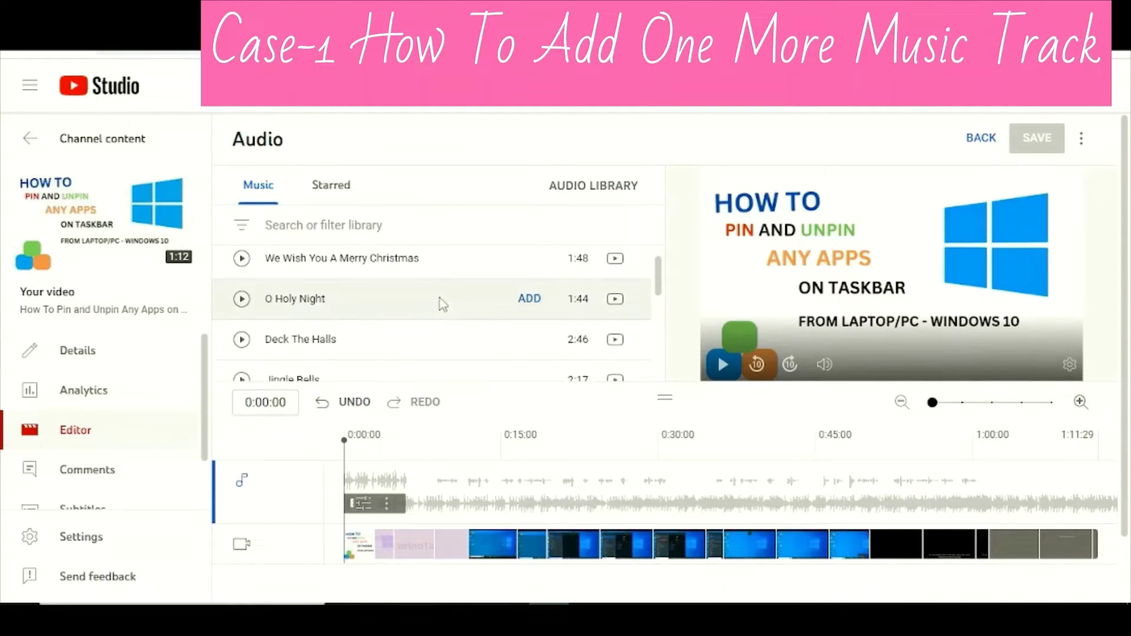
{"action": "scroll", "coordinate": [441, 302], "scroll_direction": "up", "scroll_amount": 3}
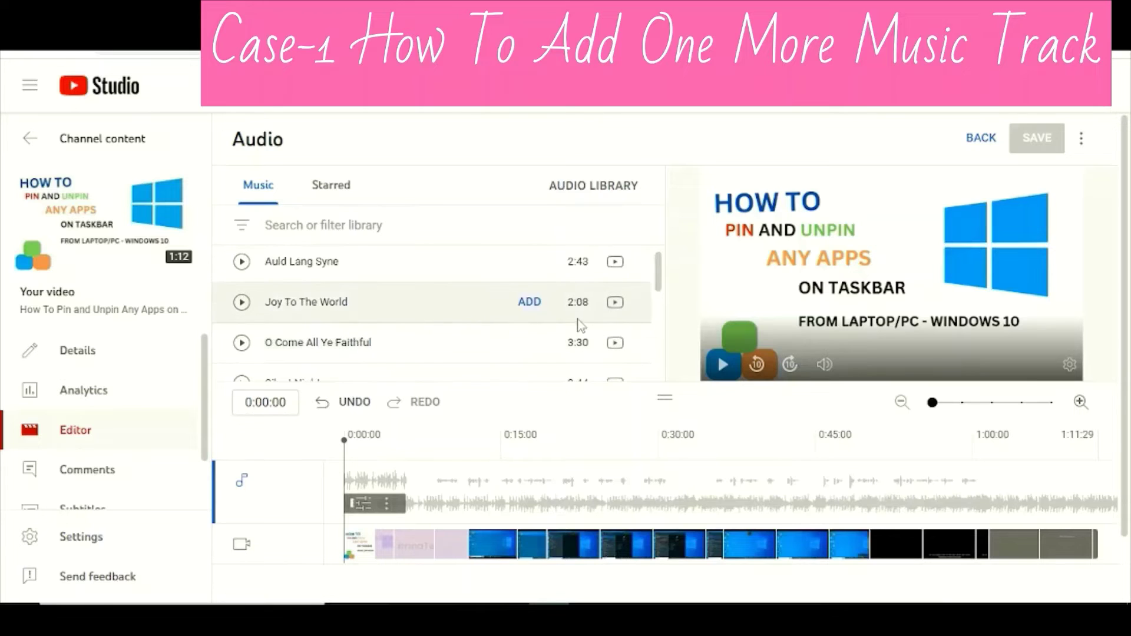
{"action": "left_click", "coordinate": [524, 304]}
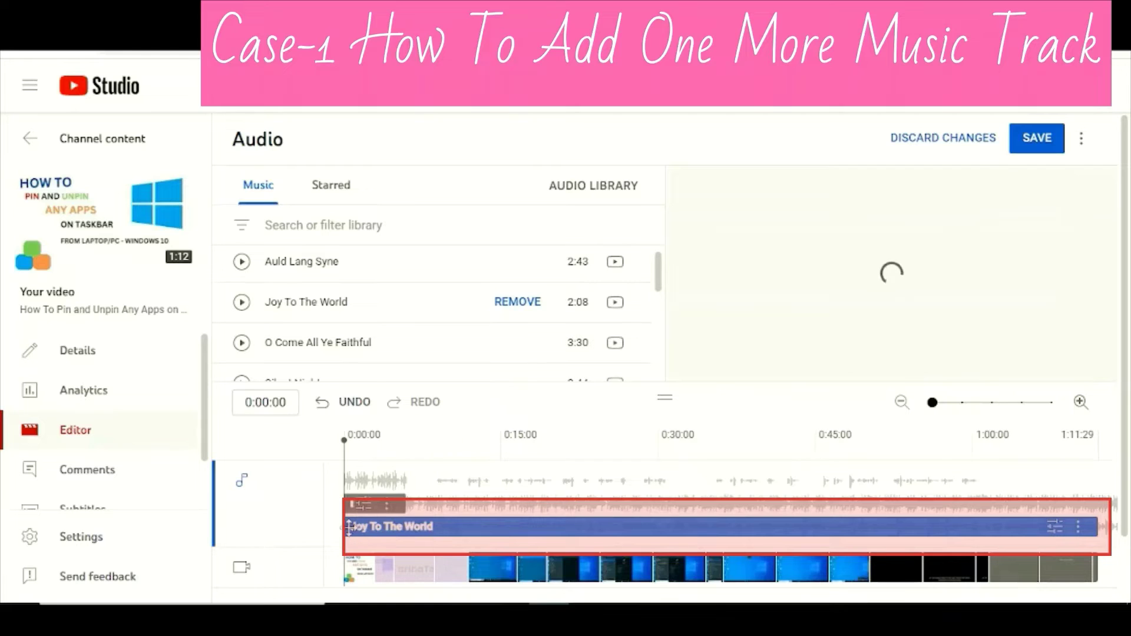
{"action": "left_click_drag", "start_coordinate": [337, 527], "coordinate": [963, 550]}
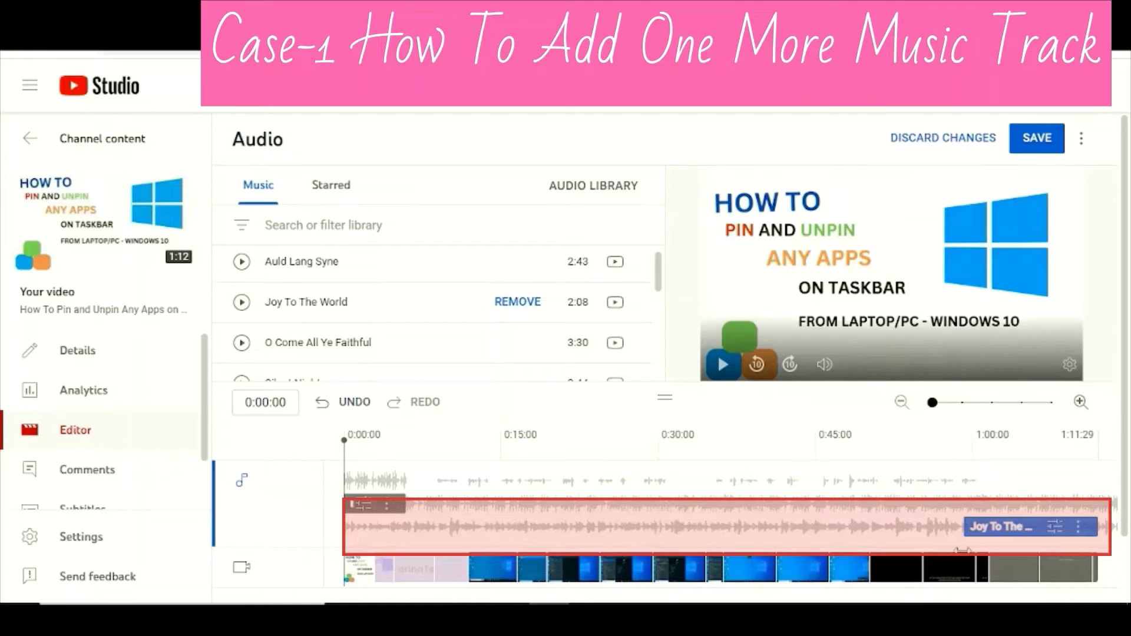
Step: Lower the Joy To The World track's mix level to near the minimum
{"action": "left_click", "coordinate": [1055, 529]}
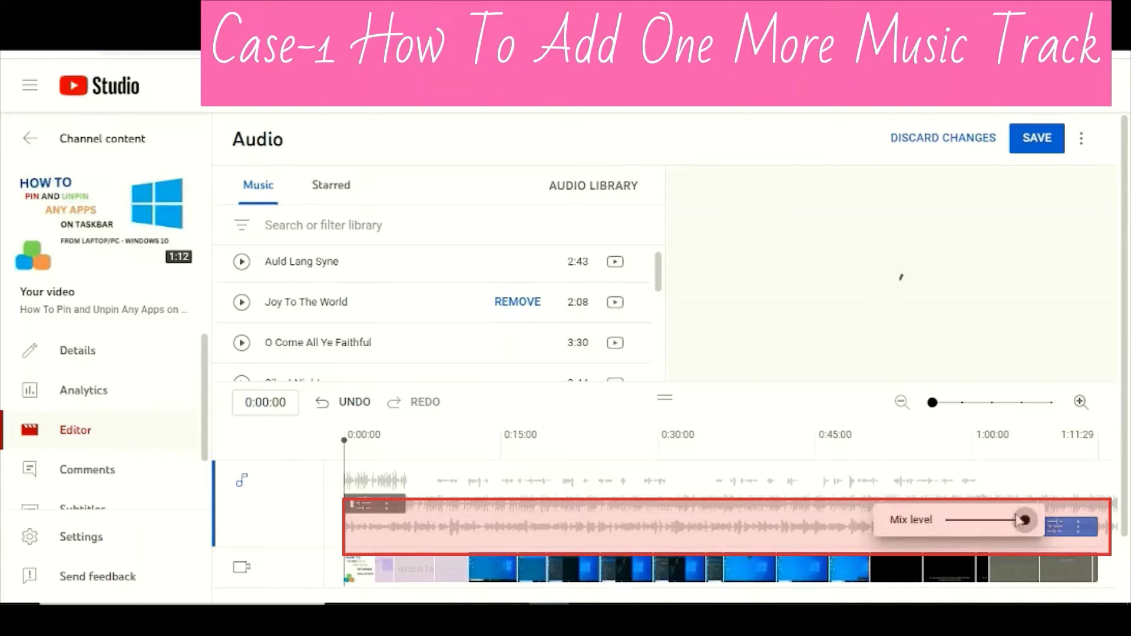
{"action": "left_click_drag", "start_coordinate": [1024, 523], "coordinate": [959, 531]}
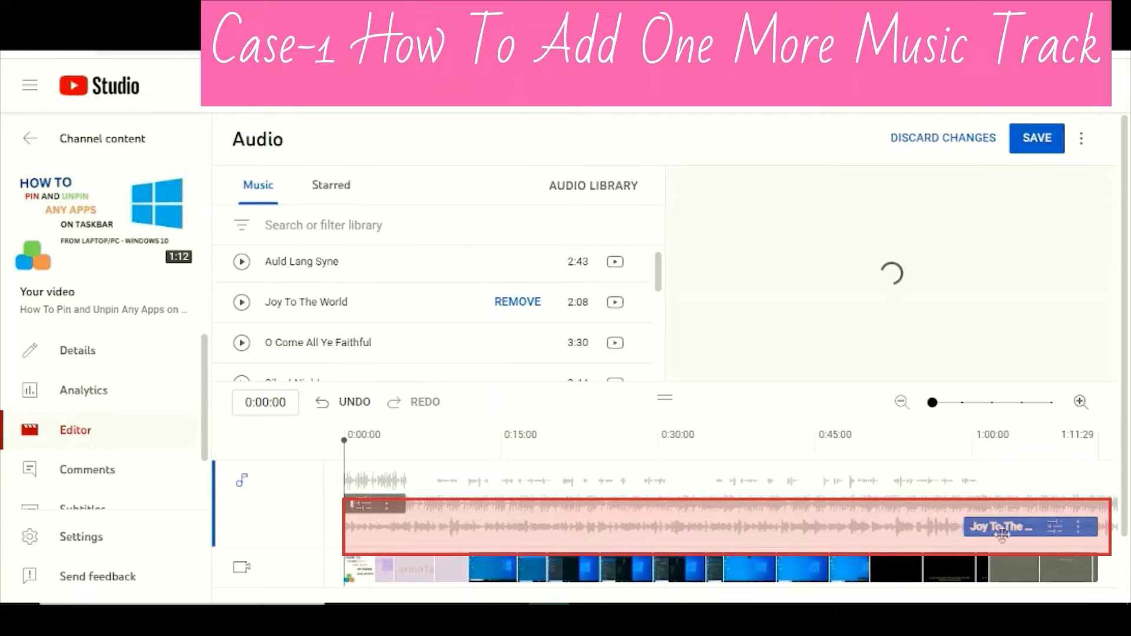
{"action": "left_click", "coordinate": [1055, 528]}
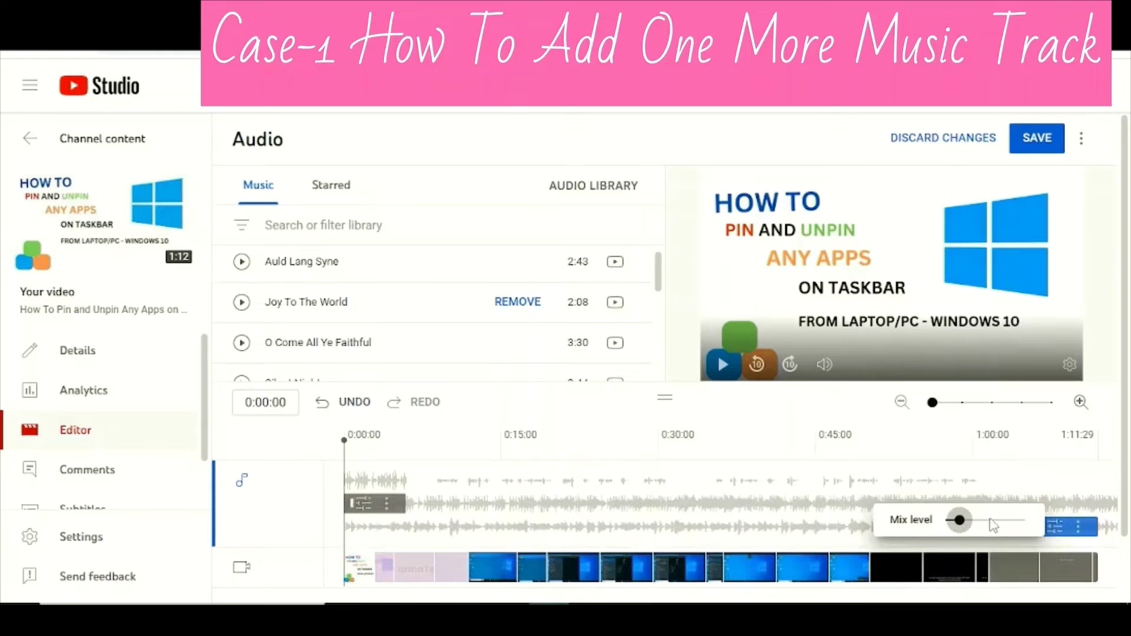
{"action": "left_click", "coordinate": [953, 521]}
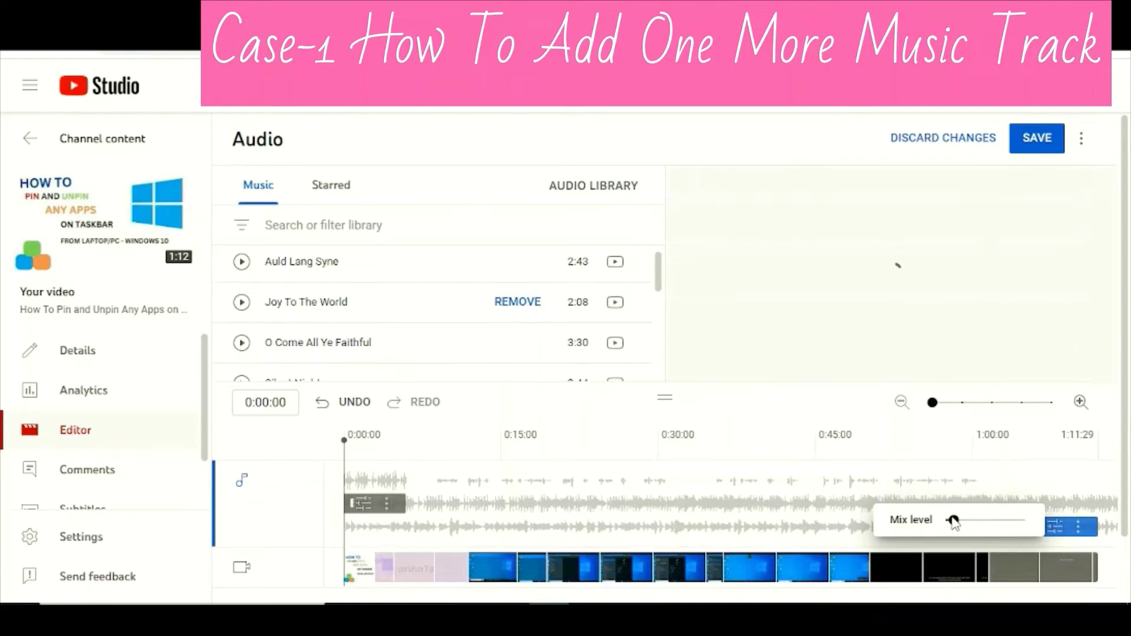
{"action": "left_click", "coordinate": [955, 457]}
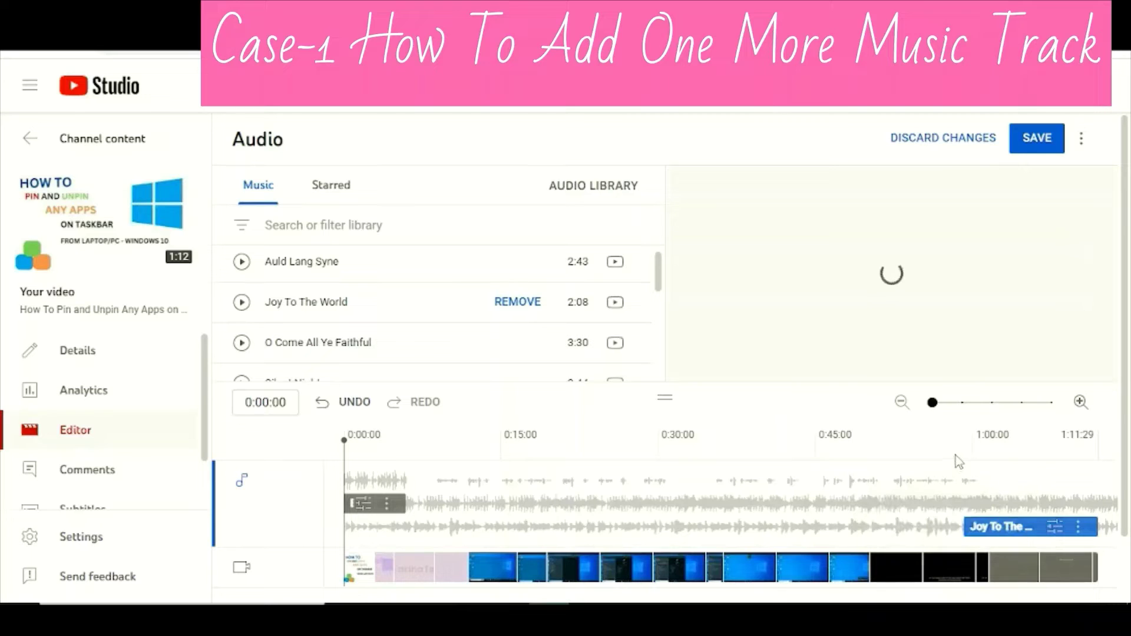
Step: Save the audio changes to the video and reopen its editor
{"action": "left_click", "coordinate": [1028, 152]}
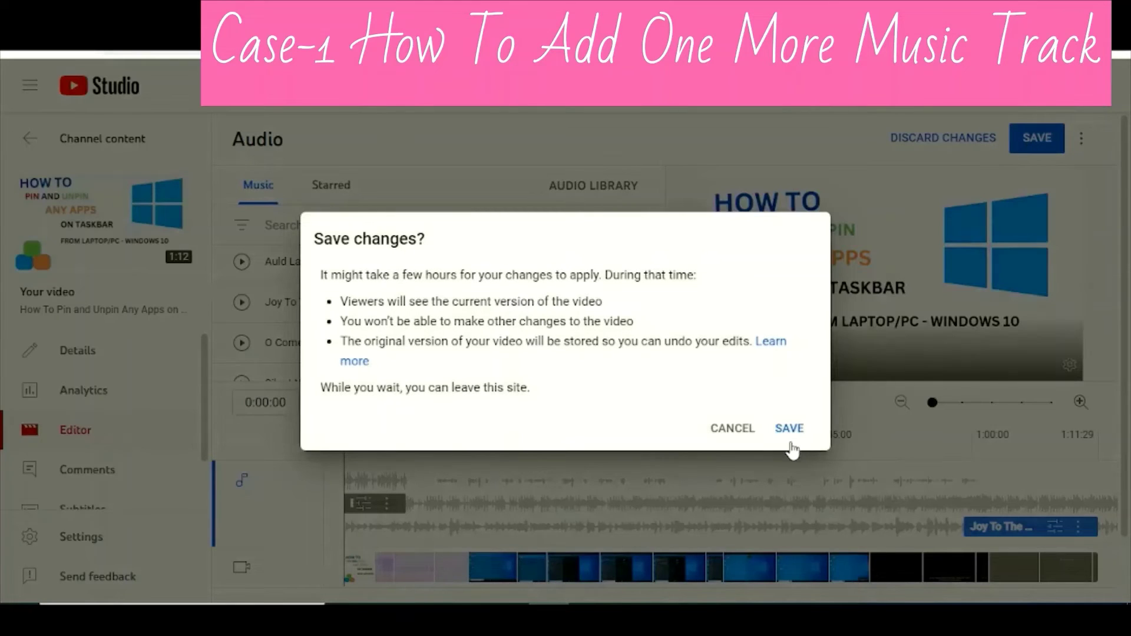
{"action": "left_click", "coordinate": [789, 428]}
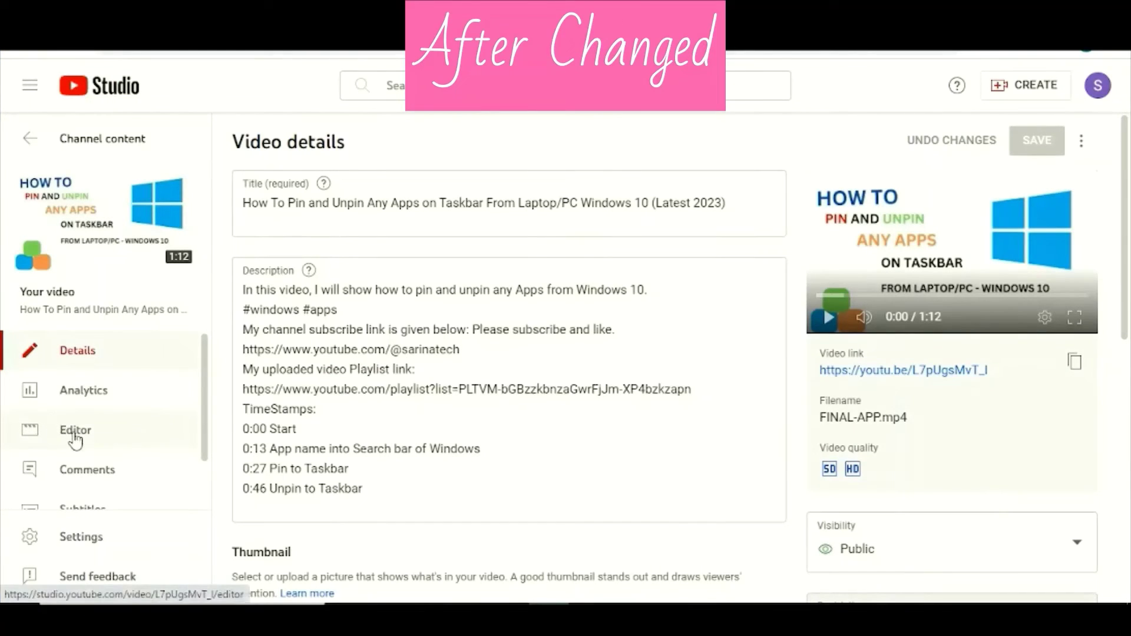
{"action": "left_click", "coordinate": [74, 439]}
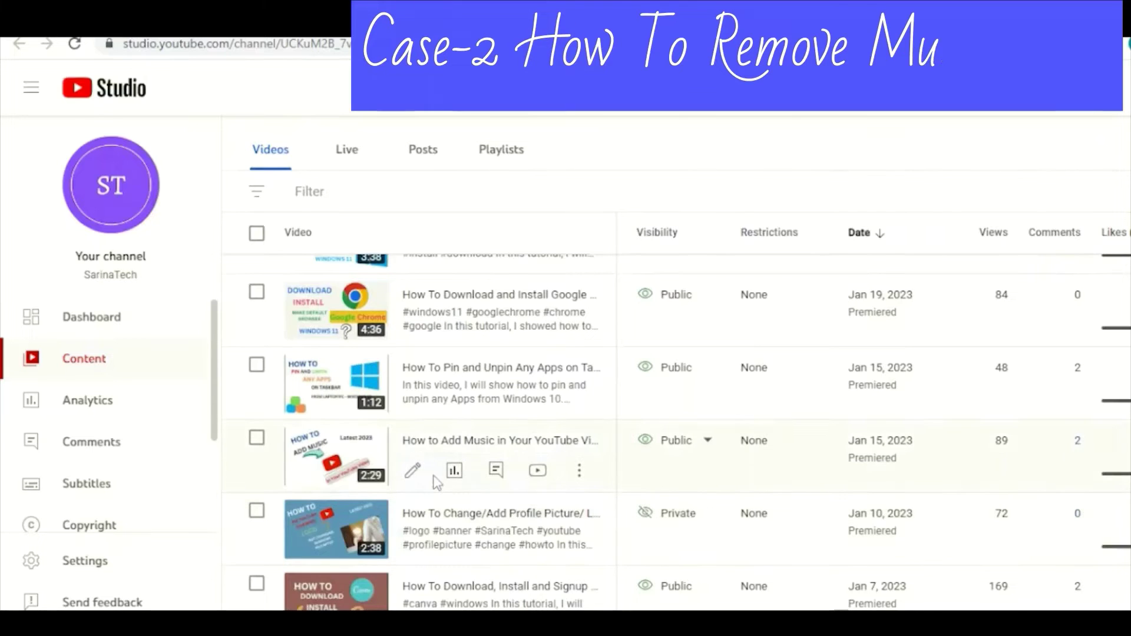
Step: Open the How To Pin and Unpin Any Apps video from the channel content for audio editing
{"action": "scroll", "coordinate": [433, 353], "scroll_direction": "down", "scroll_amount": 1}
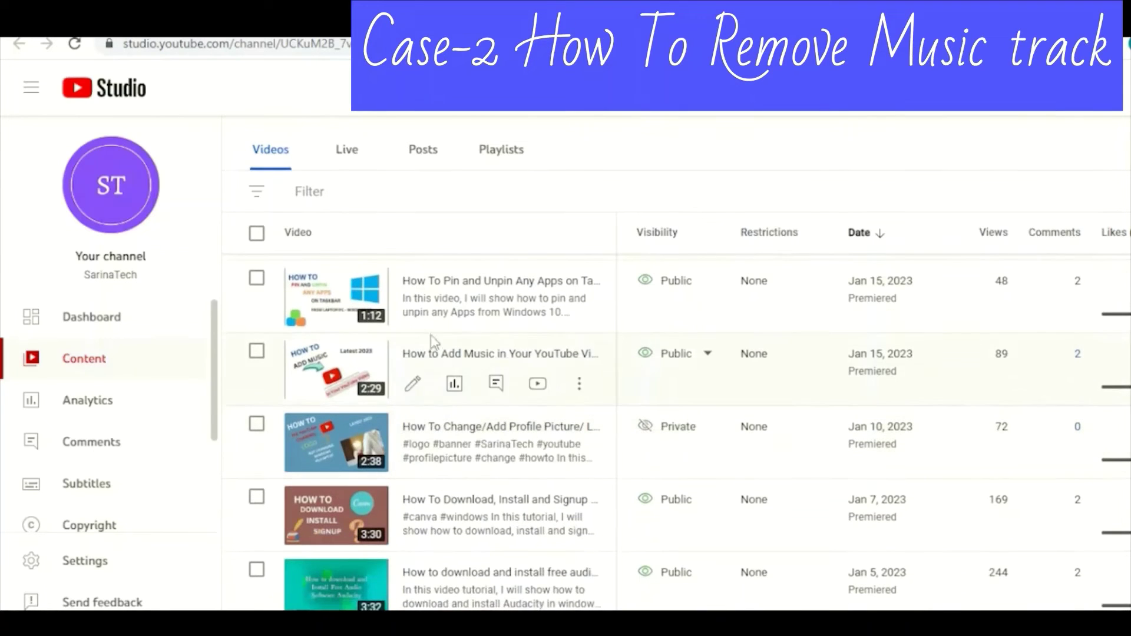
{"action": "mouse_move", "coordinate": [412, 283]}
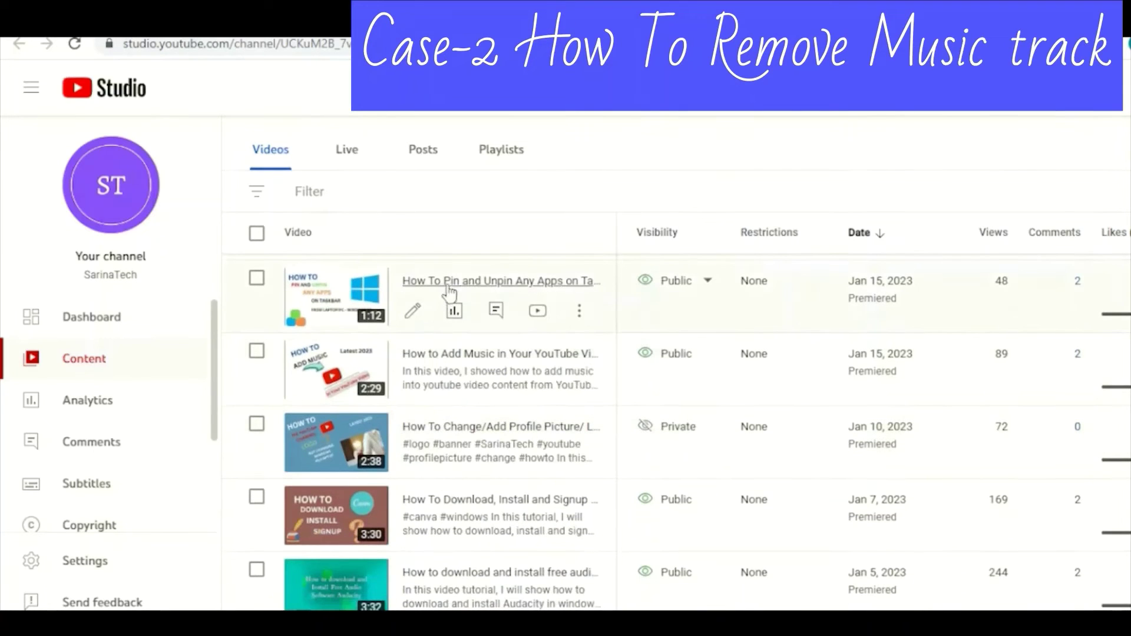
{"action": "left_click", "coordinate": [412, 315]}
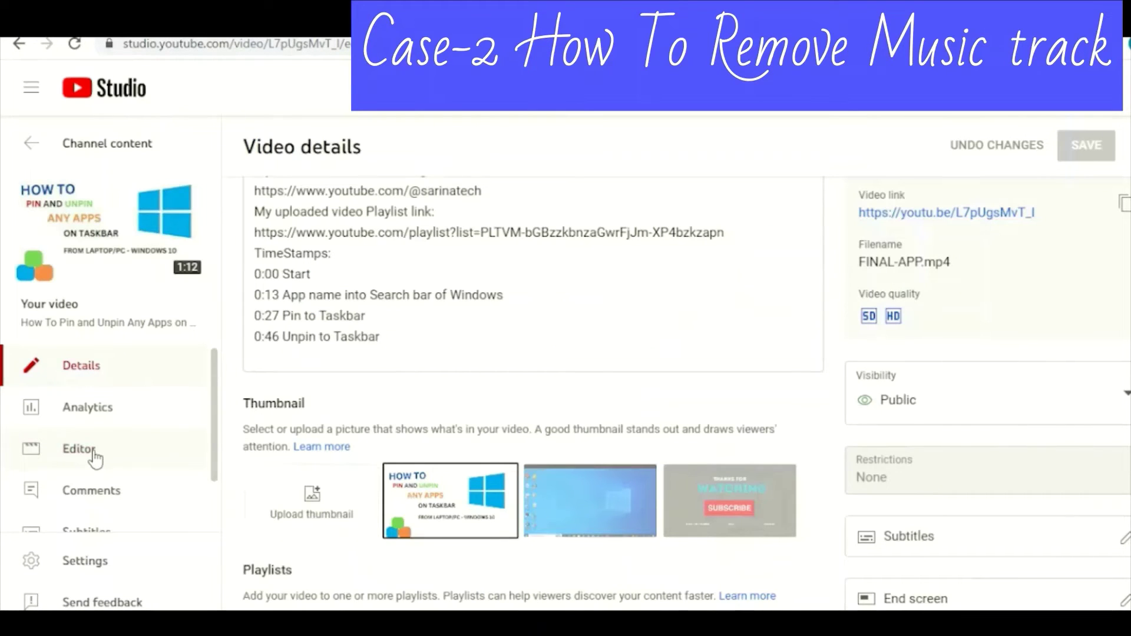
{"action": "left_click", "coordinate": [94, 457]}
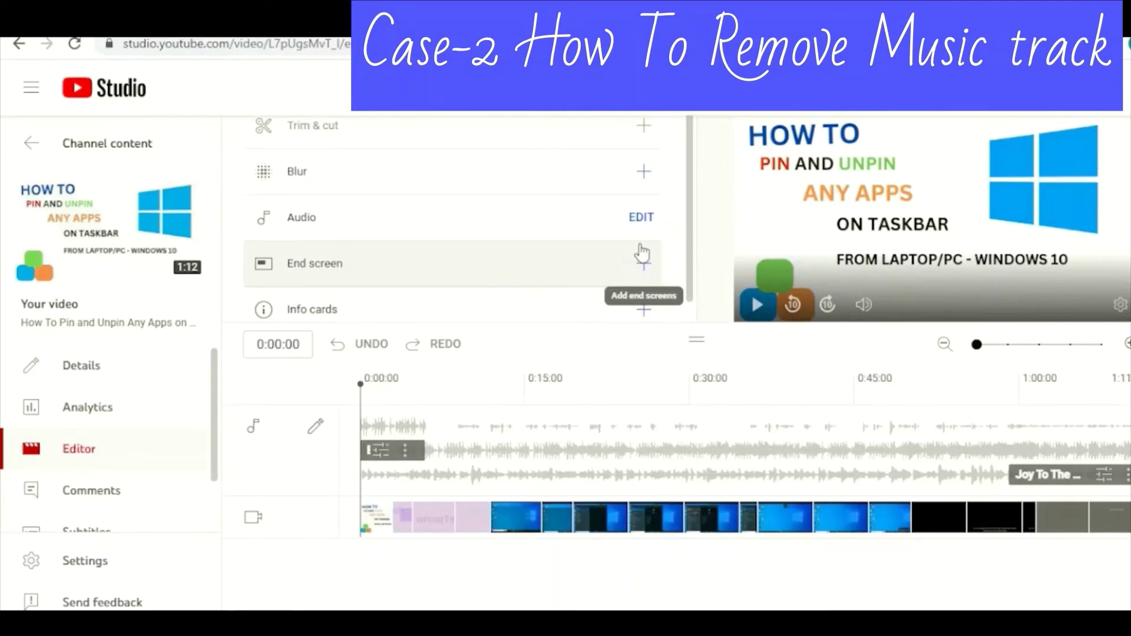
{"action": "left_click", "coordinate": [642, 218]}
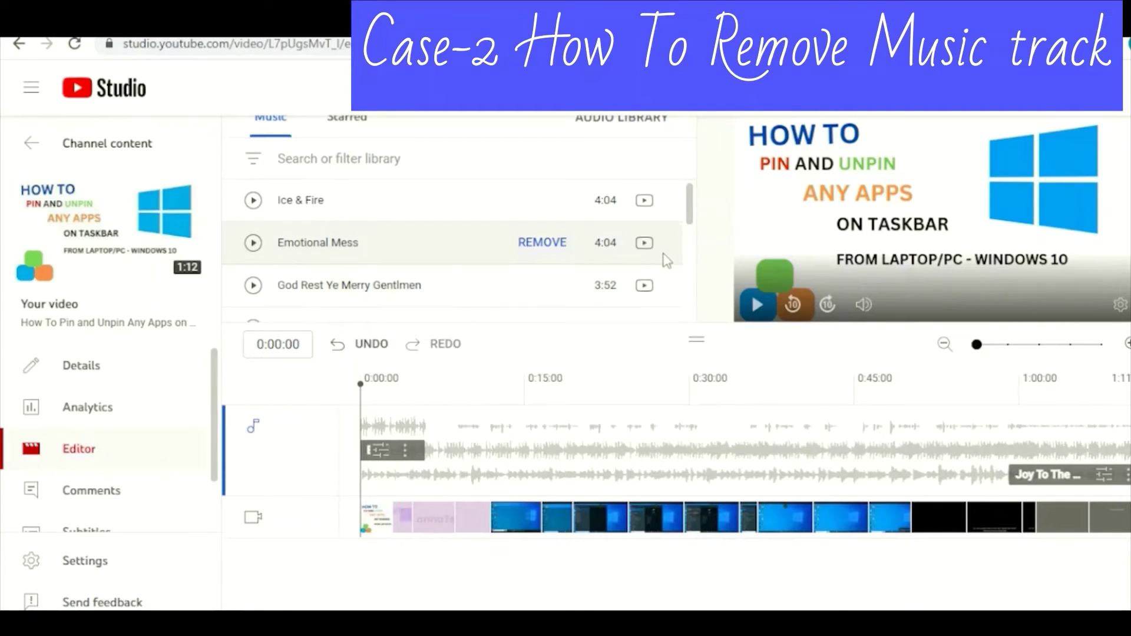
Step: Remove the Emotional Mess and Joy To The World music tracks from the video
{"action": "scroll", "coordinate": [665, 253], "scroll_direction": "down", "scroll_amount": 3}
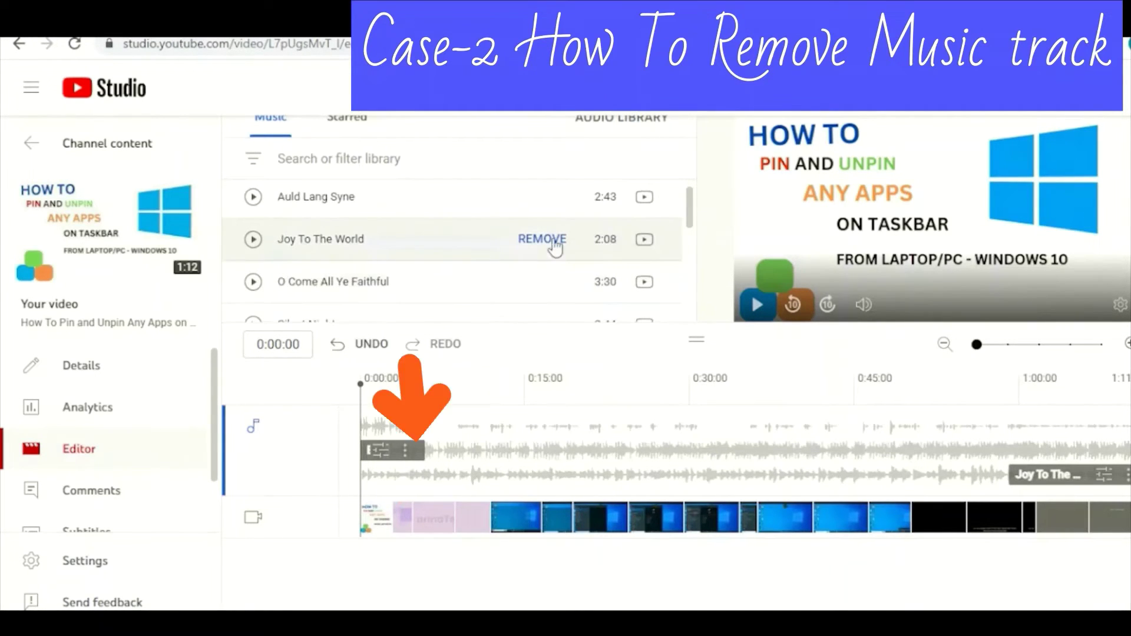
{"action": "scroll", "coordinate": [555, 252], "scroll_direction": "up", "scroll_amount": 3}
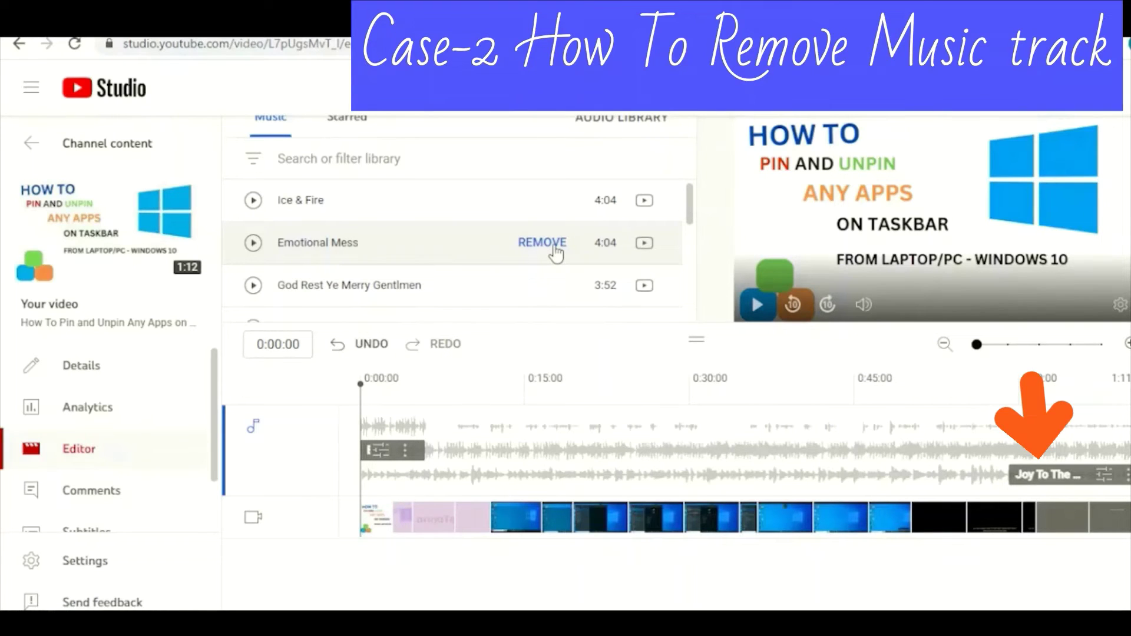
{"action": "left_click", "coordinate": [554, 247]}
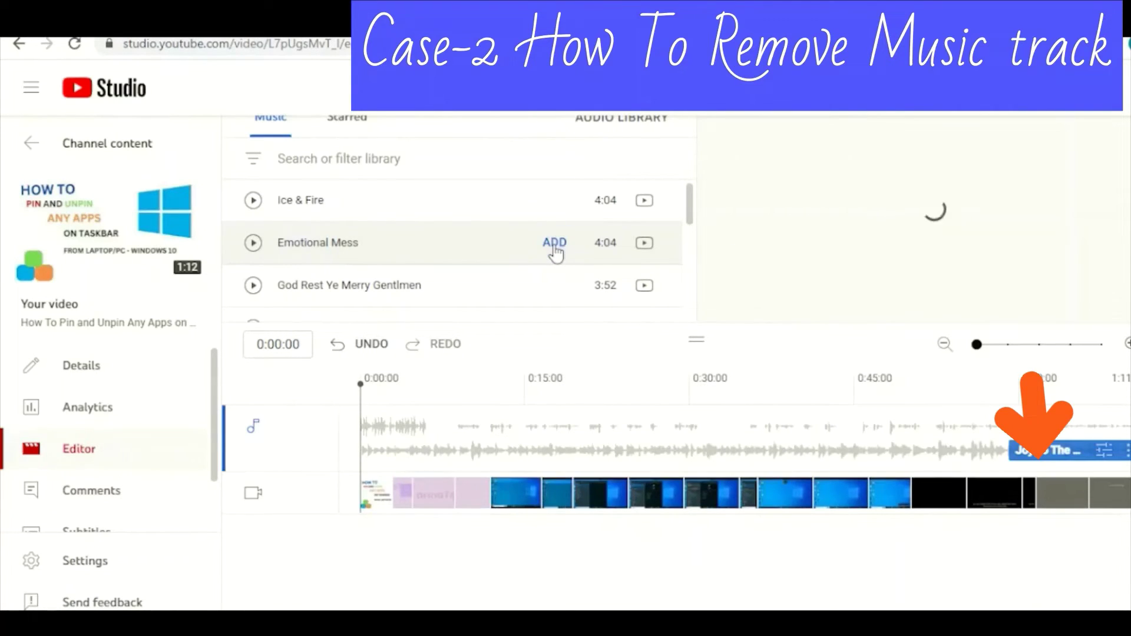
{"action": "scroll", "coordinate": [554, 253], "scroll_direction": "down", "scroll_amount": 3}
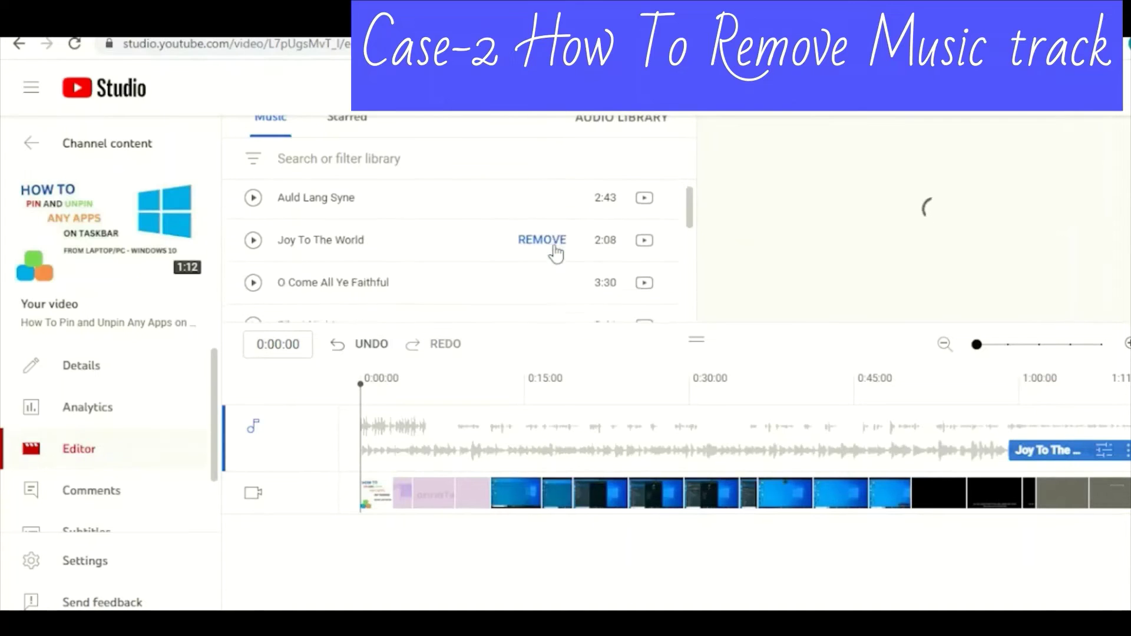
{"action": "left_click", "coordinate": [541, 240]}
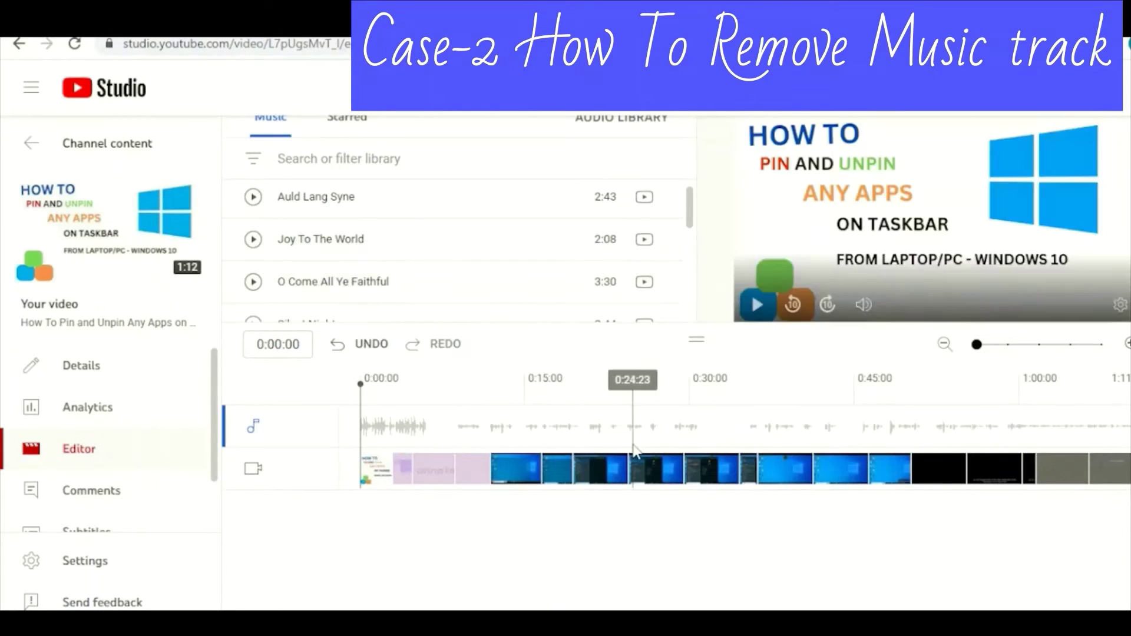
Step: Save the music track removals and confirm applying the changes to the video
{"action": "scroll", "coordinate": [1049, 293], "scroll_direction": "up", "scroll_amount": 2}
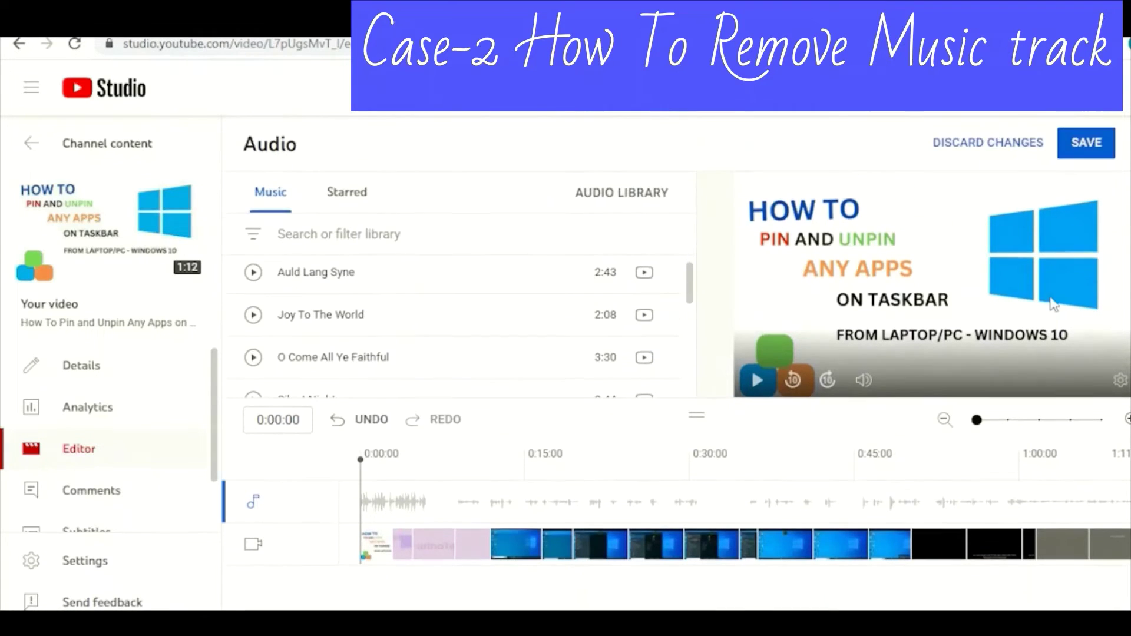
{"action": "left_click", "coordinate": [1084, 155]}
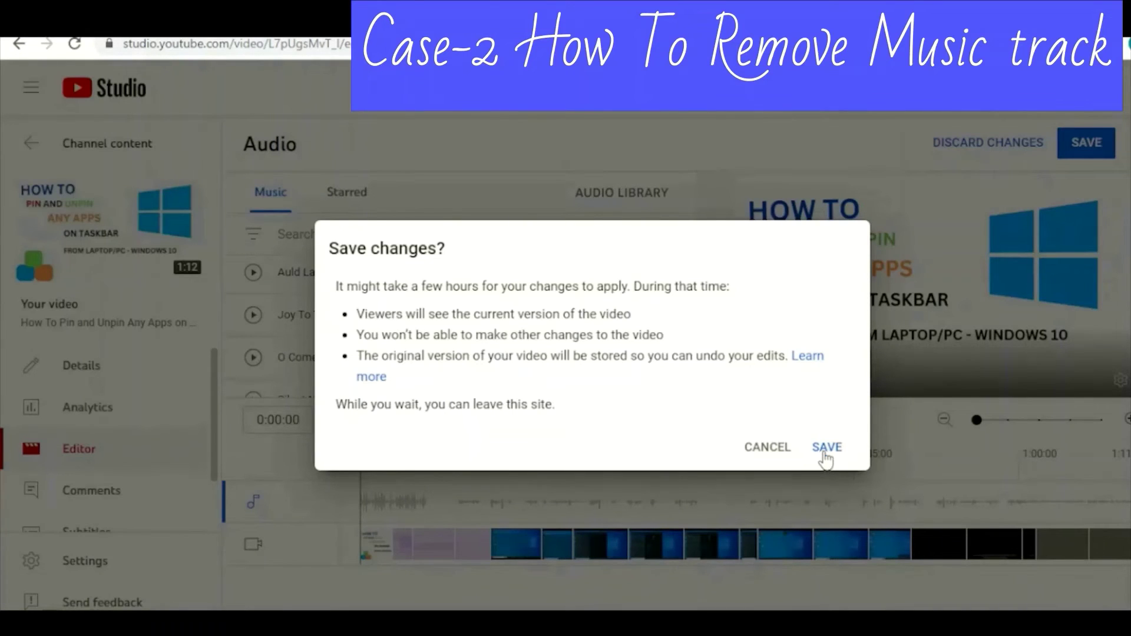
{"action": "left_click", "coordinate": [826, 447]}
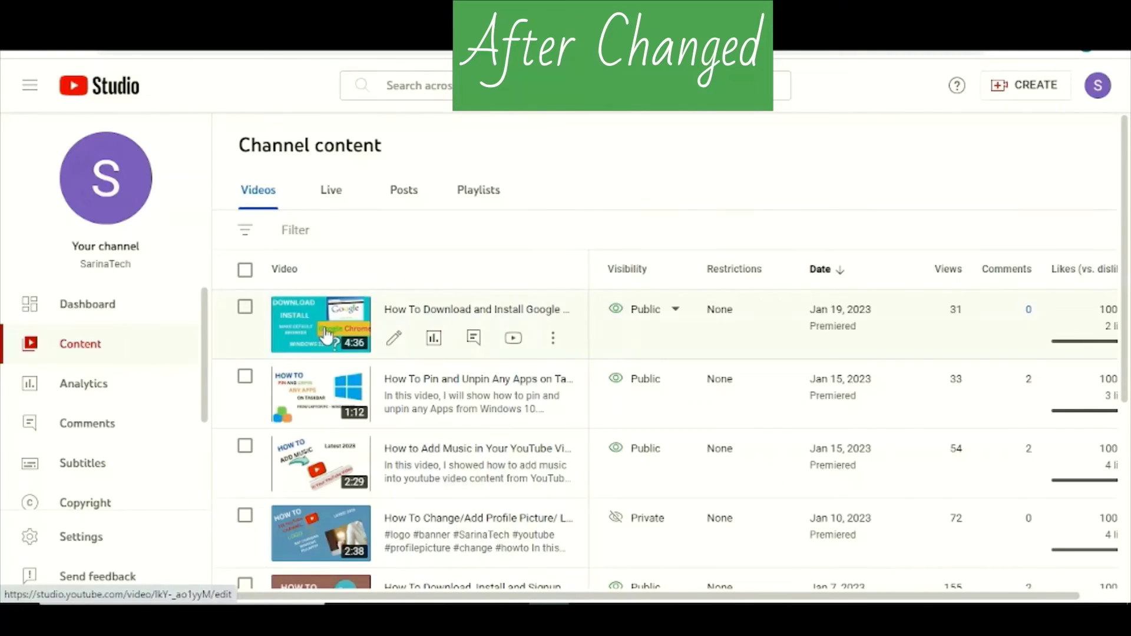
Step: Open the How To Download and Install Google Chrome video from the channel content for audio editing
{"action": "left_click", "coordinate": [302, 341]}
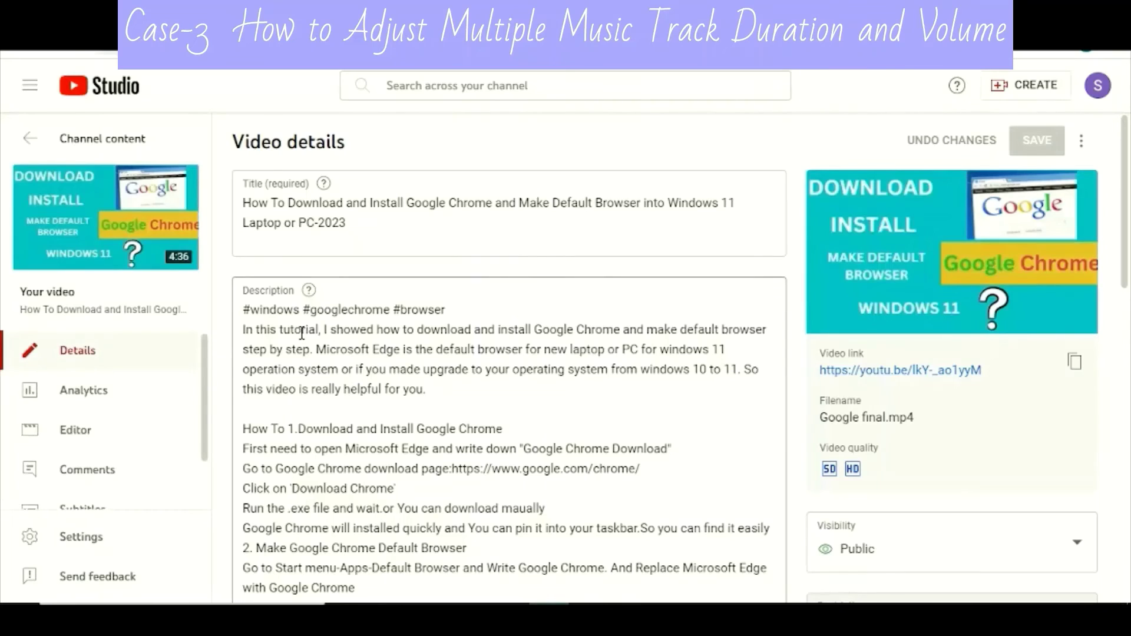
{"action": "left_click", "coordinate": [81, 432]}
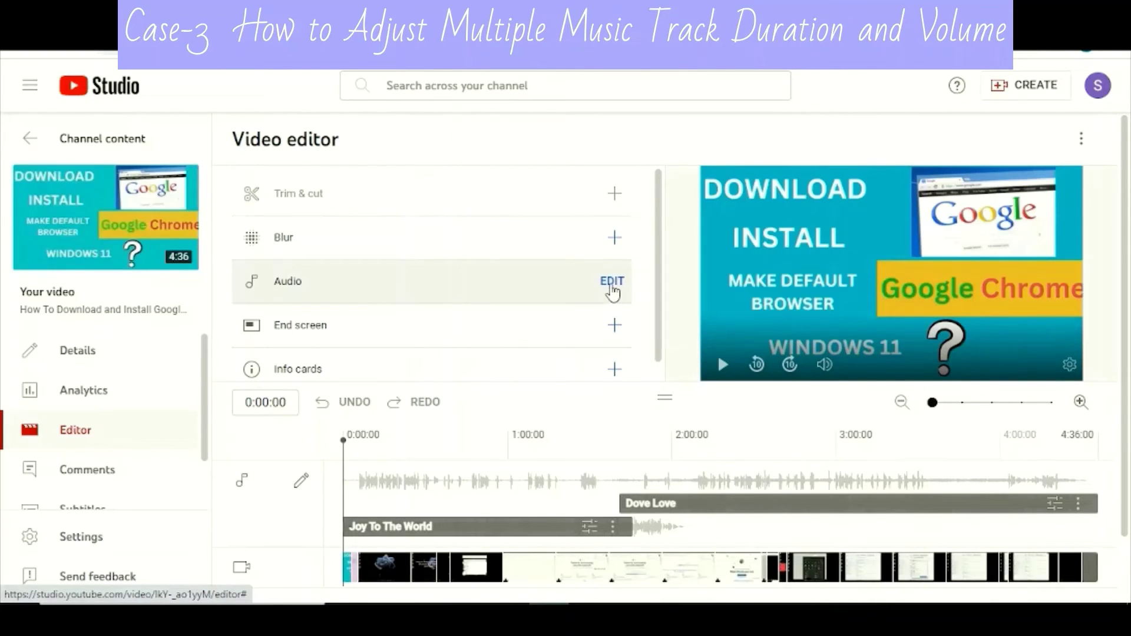
{"action": "left_click", "coordinate": [611, 284]}
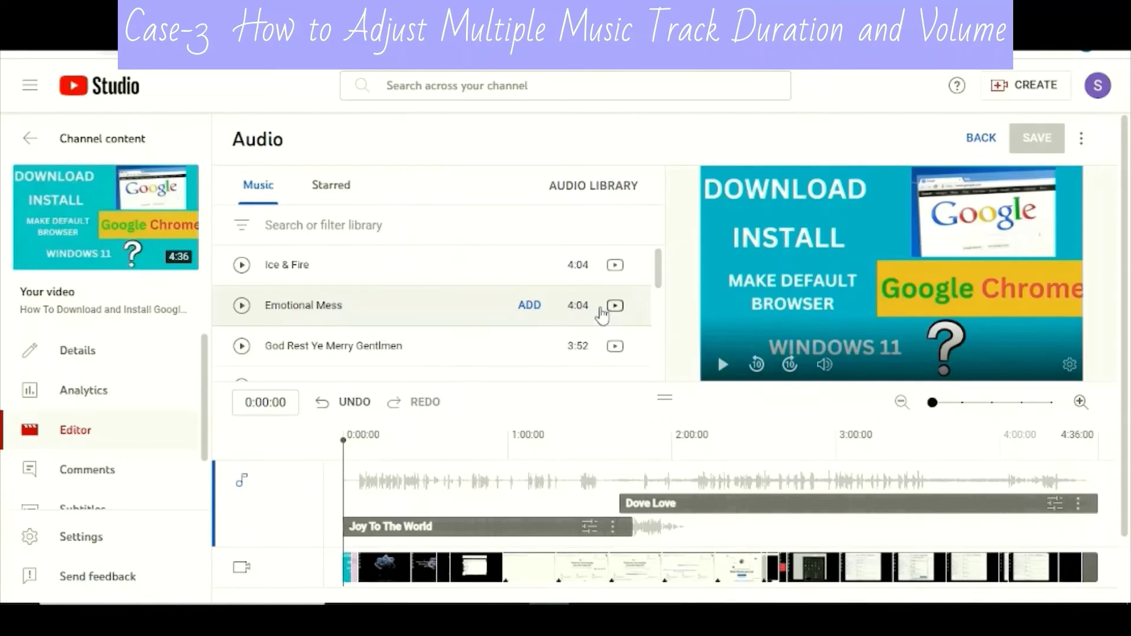
{"action": "mouse_move", "coordinate": [580, 339]}
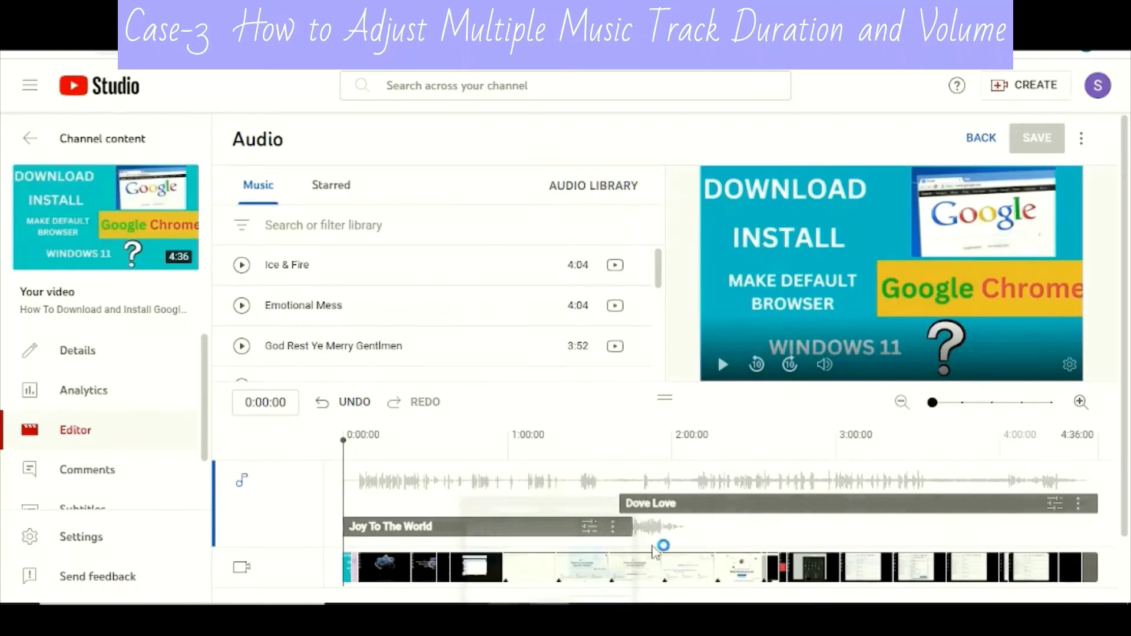
Step: Shorten the Joy To The World track to end at about 0:46 and trim the Dove Love track to start at about 2:35
{"action": "left_click", "coordinate": [628, 527]}
{"action": "left_click_drag", "start_coordinate": [627, 527], "coordinate": [466, 528]}
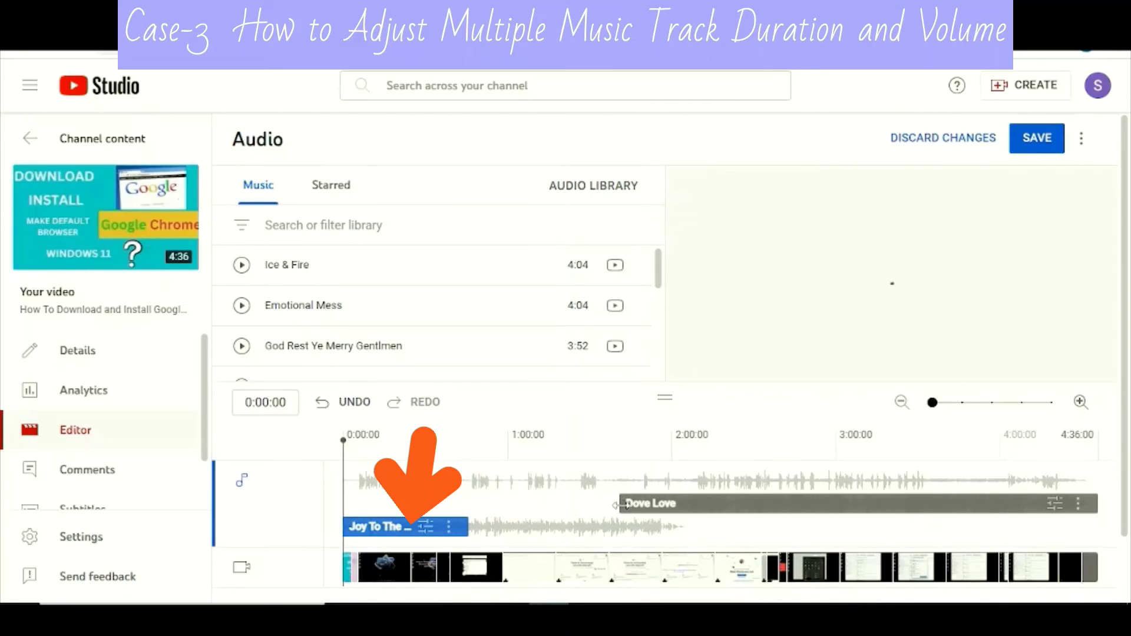
{"action": "left_click_drag", "start_coordinate": [620, 504], "coordinate": [646, 505]}
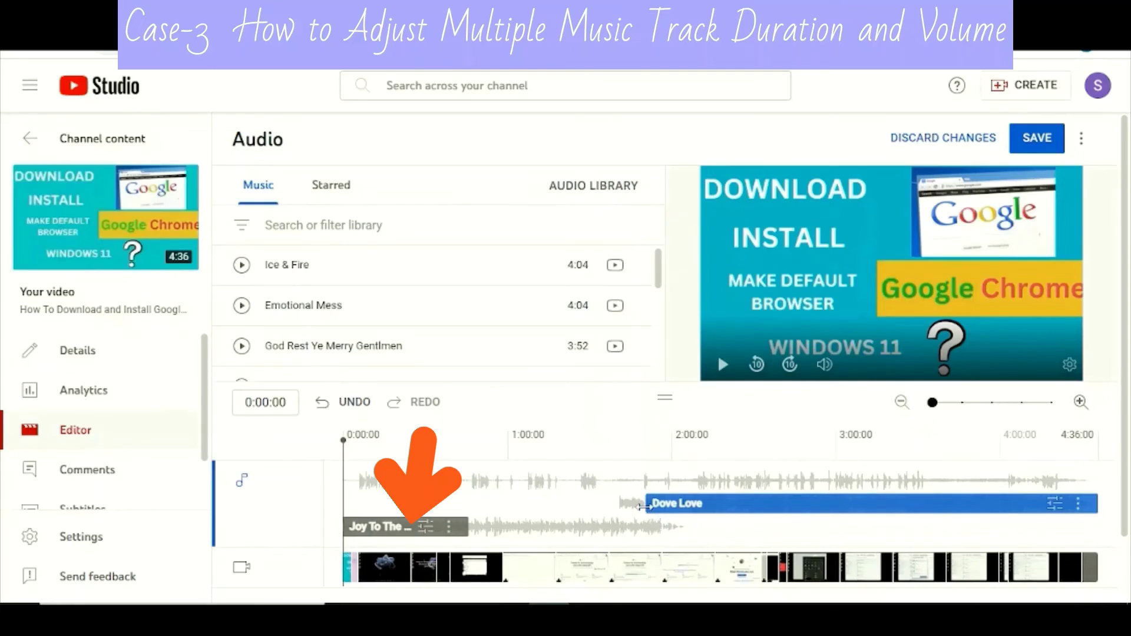
{"action": "left_click_drag", "start_coordinate": [642, 506], "coordinate": [766, 527]}
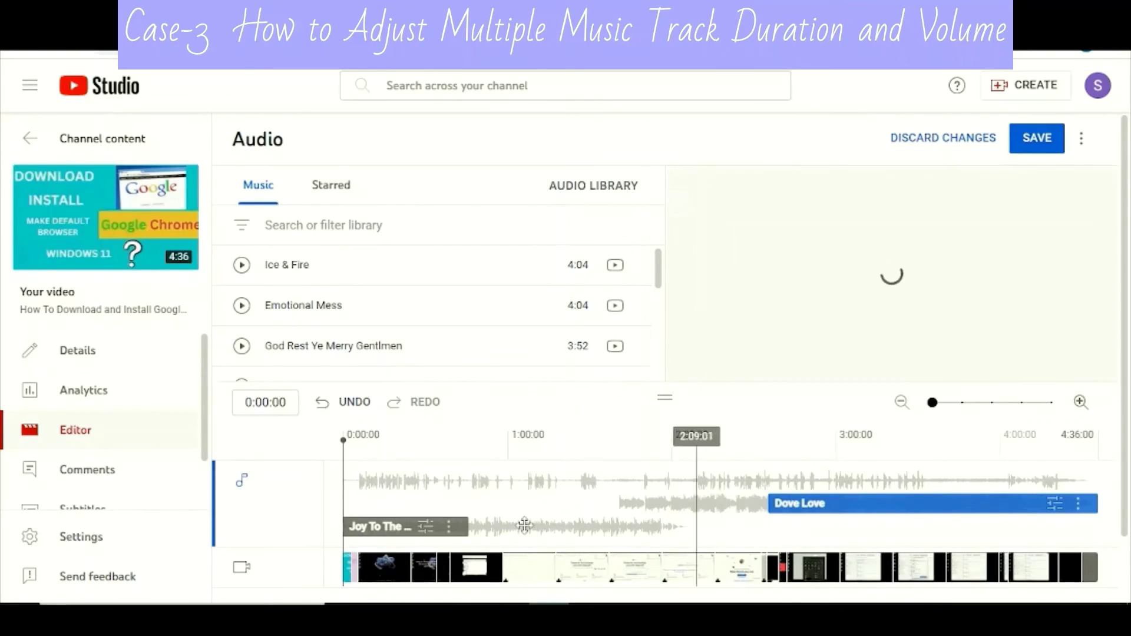
Step: Slightly raise the mix levels of the Joy To The World and Dove Love tracks
{"action": "left_click", "coordinate": [426, 527]}
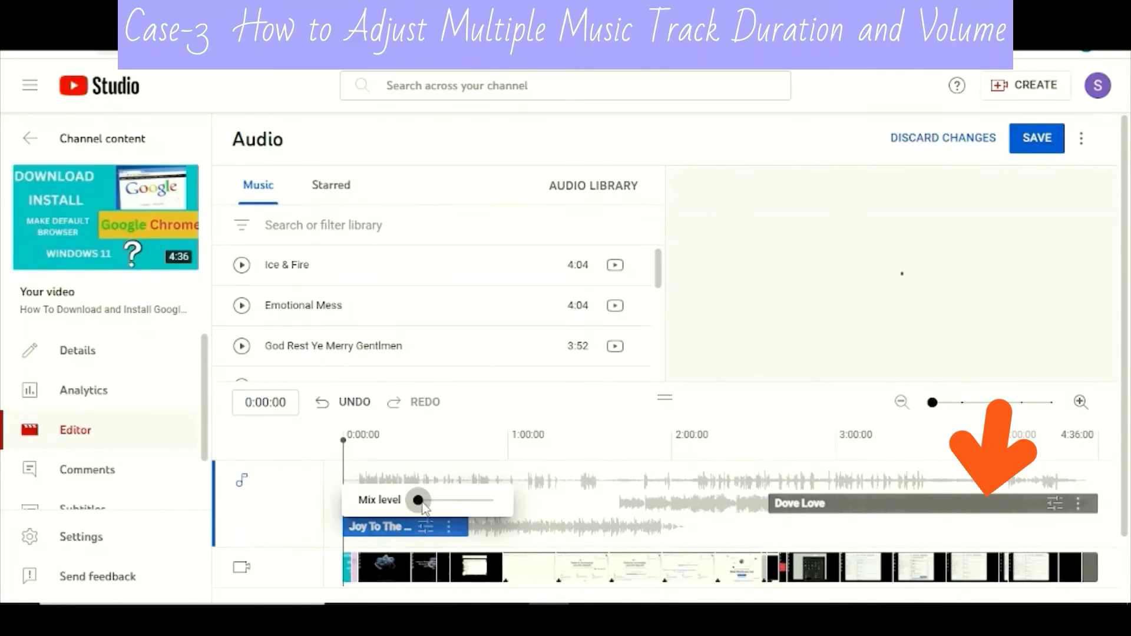
{"action": "mouse_move", "coordinate": [424, 506]}
{"action": "left_mouse_down"}
{"action": "mouse_move", "coordinate": [452, 507]}
{"action": "mouse_move", "coordinate": [436, 508]}
{"action": "left_mouse_up"}
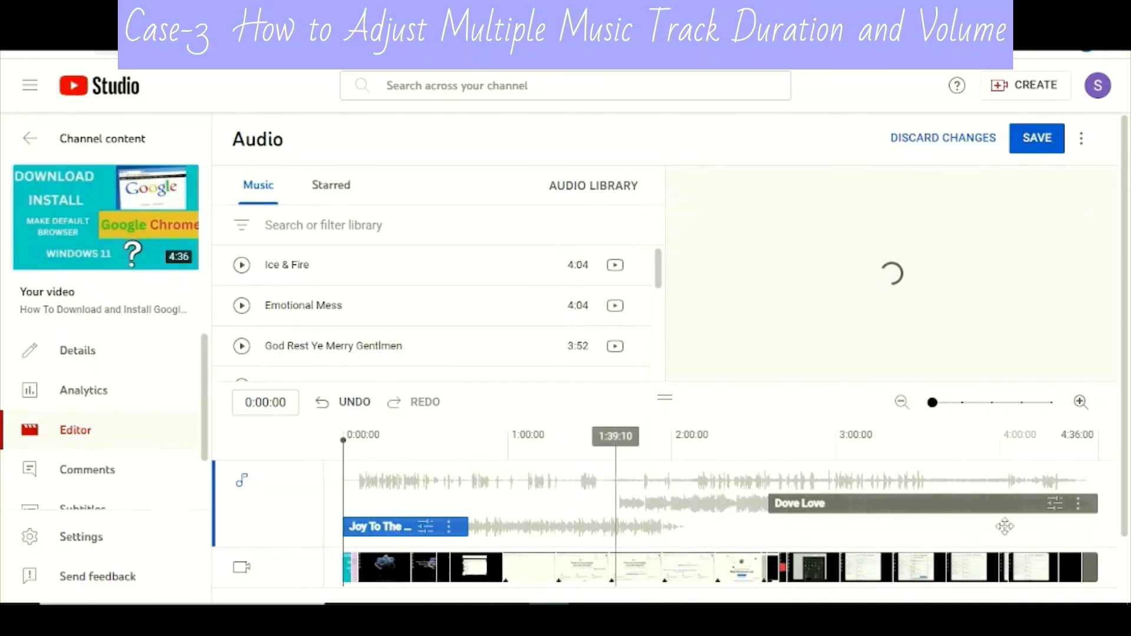
{"action": "left_click", "coordinate": [1054, 507]}
{"action": "left_click", "coordinate": [1053, 508]}
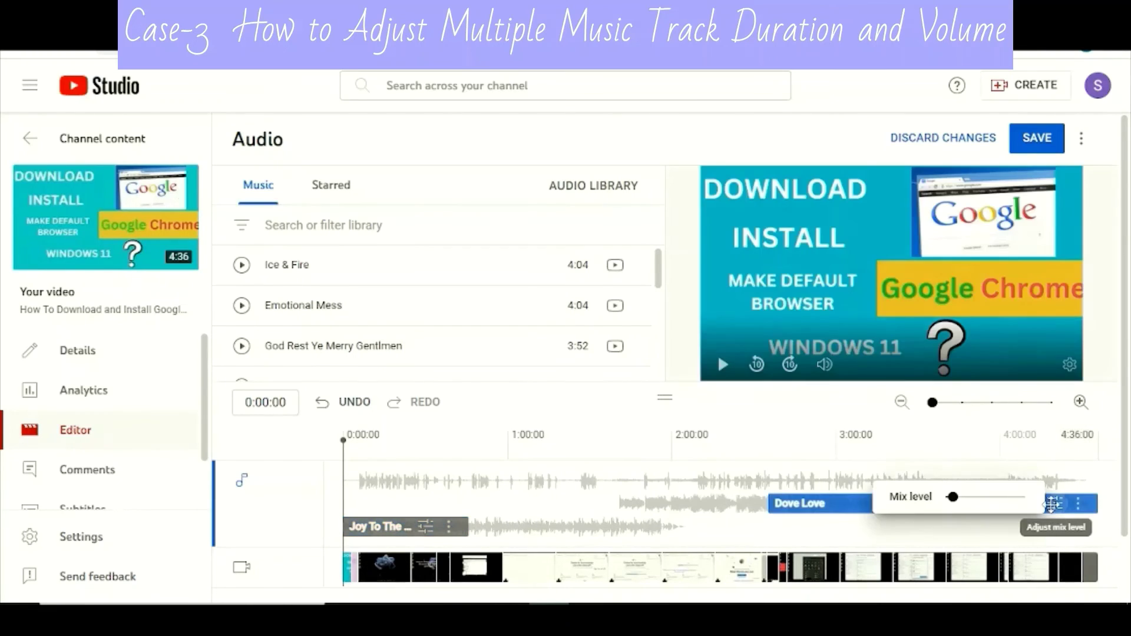
{"action": "mouse_move", "coordinate": [957, 506]}
{"action": "left_mouse_down"}
{"action": "mouse_move", "coordinate": [968, 508]}
{"action": "mouse_move", "coordinate": [958, 501]}
{"action": "left_mouse_up"}
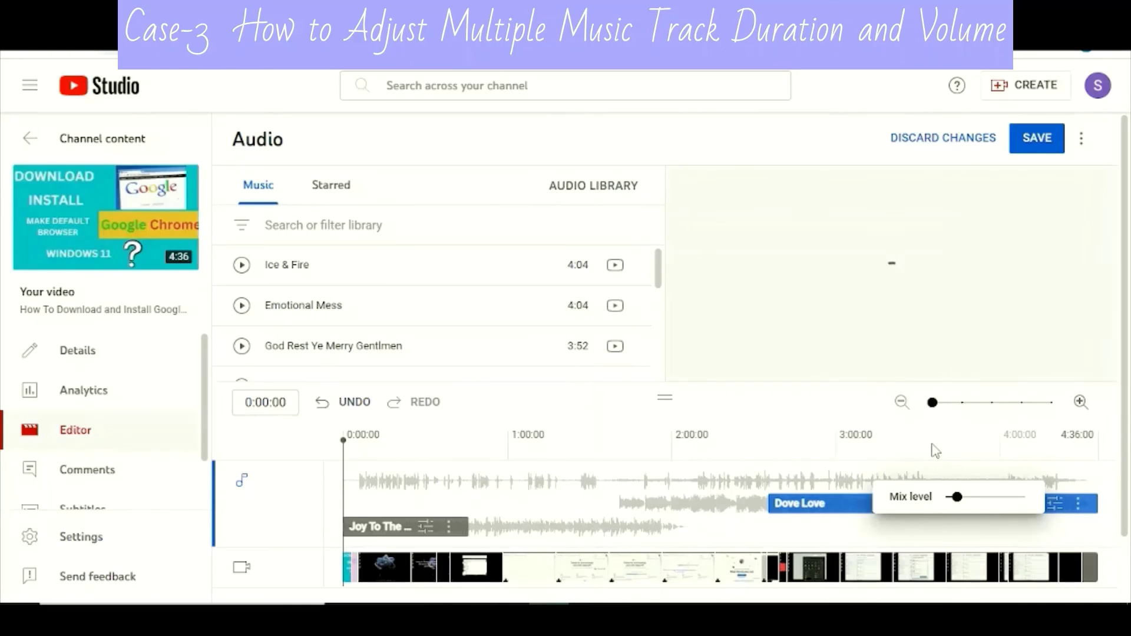
Step: Save the adjusted track durations and volumes to the Google Chrome video
{"action": "left_click", "coordinate": [1038, 146]}
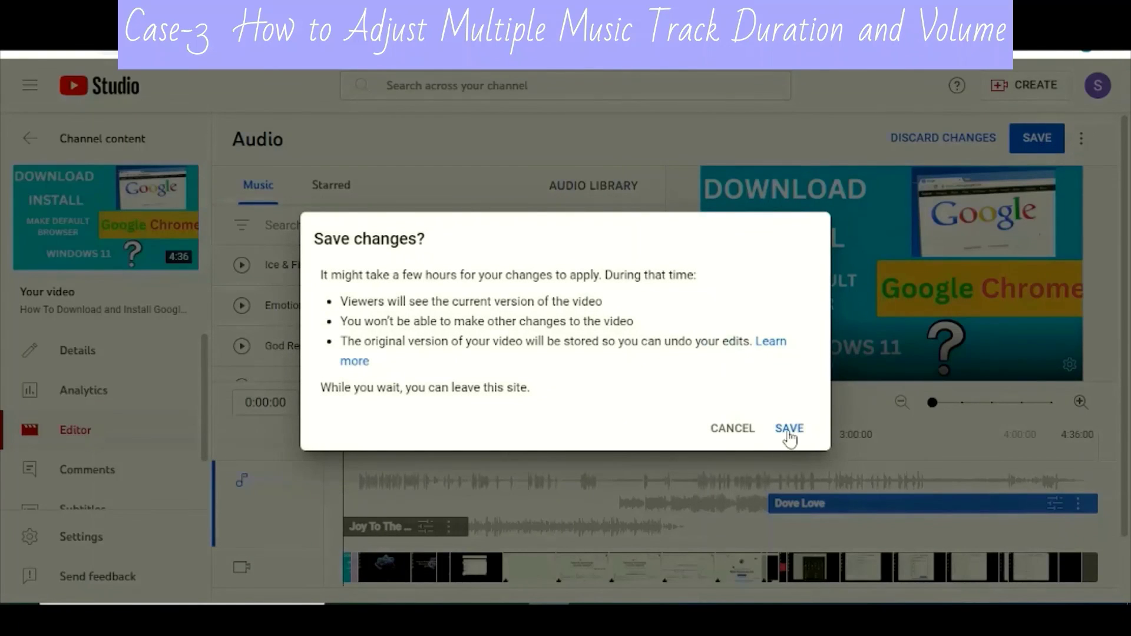
{"action": "left_click", "coordinate": [788, 430]}
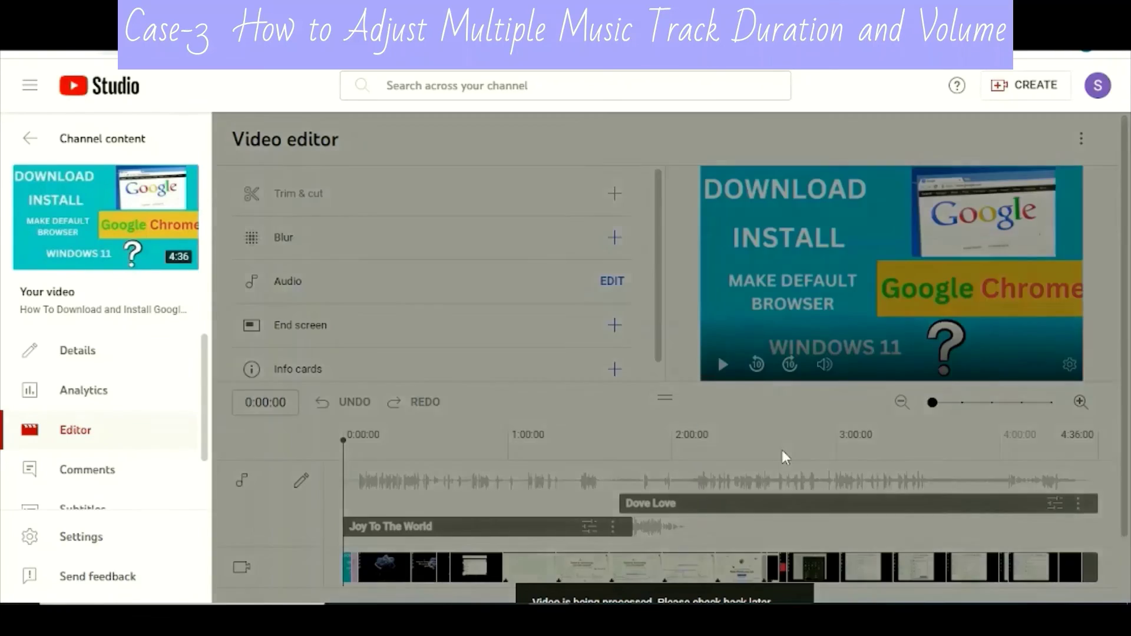